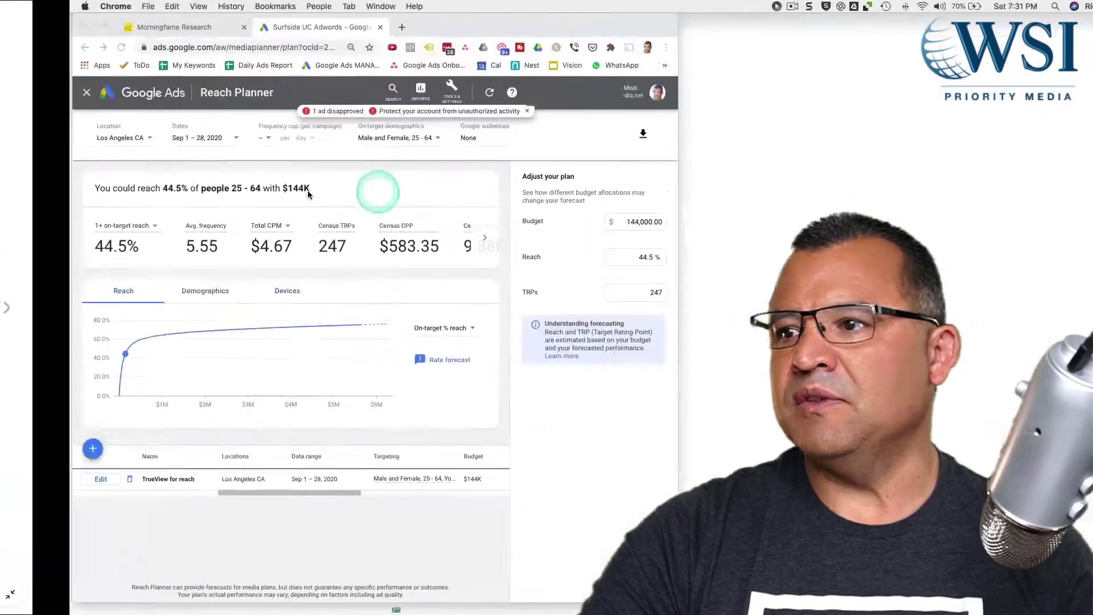
left_click(164, 309)
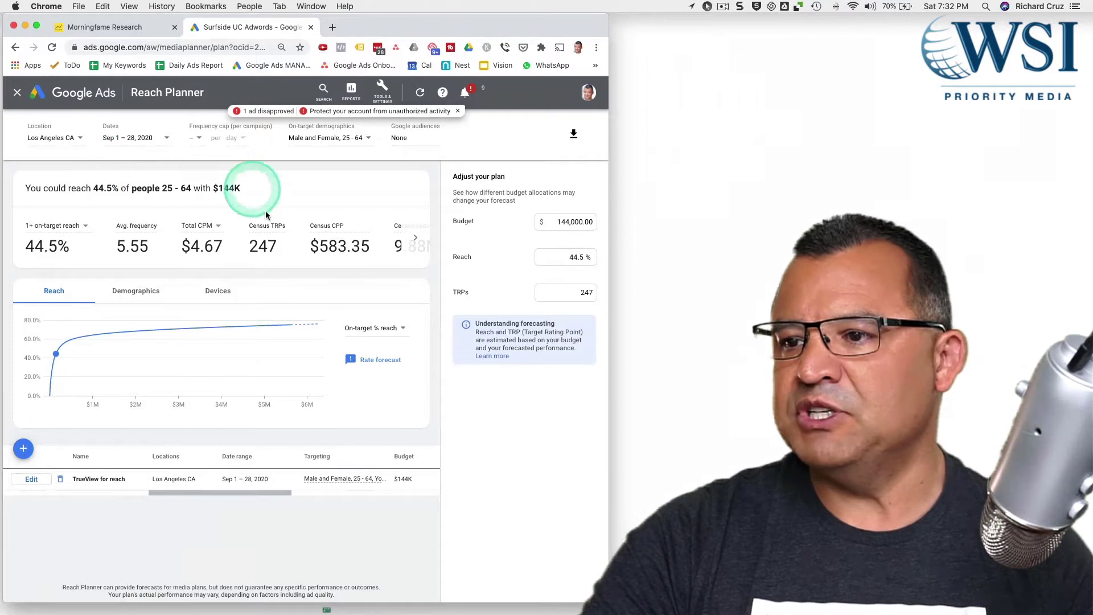
Step: Set the budget to $5,390,000 via the reach curve, forecasting 74.8% reach and $10.18 CPM
left_click(402, 331)
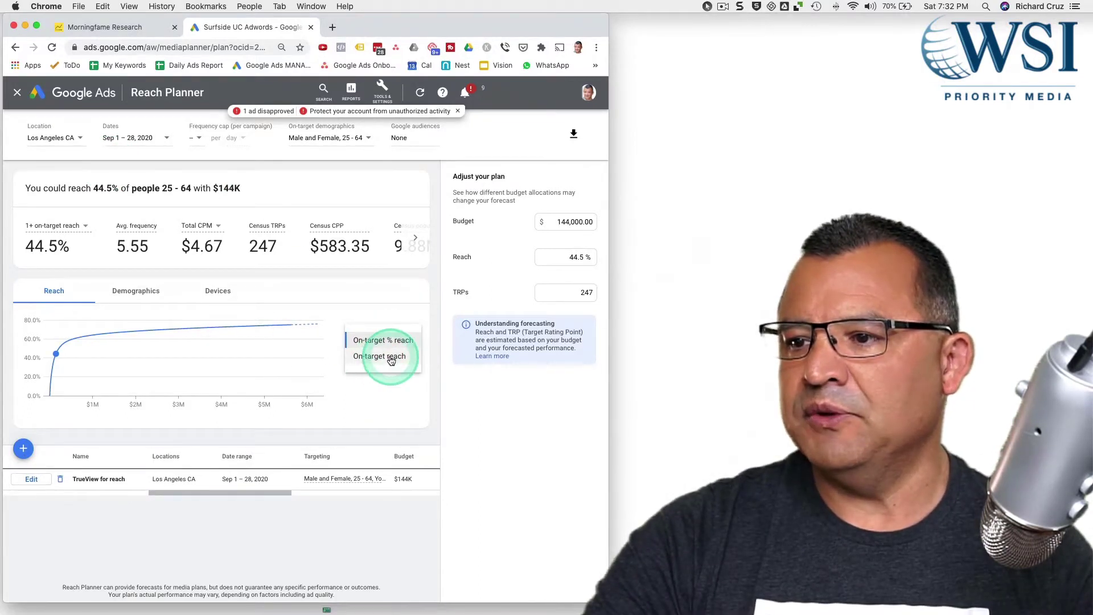
left_click(279, 326)
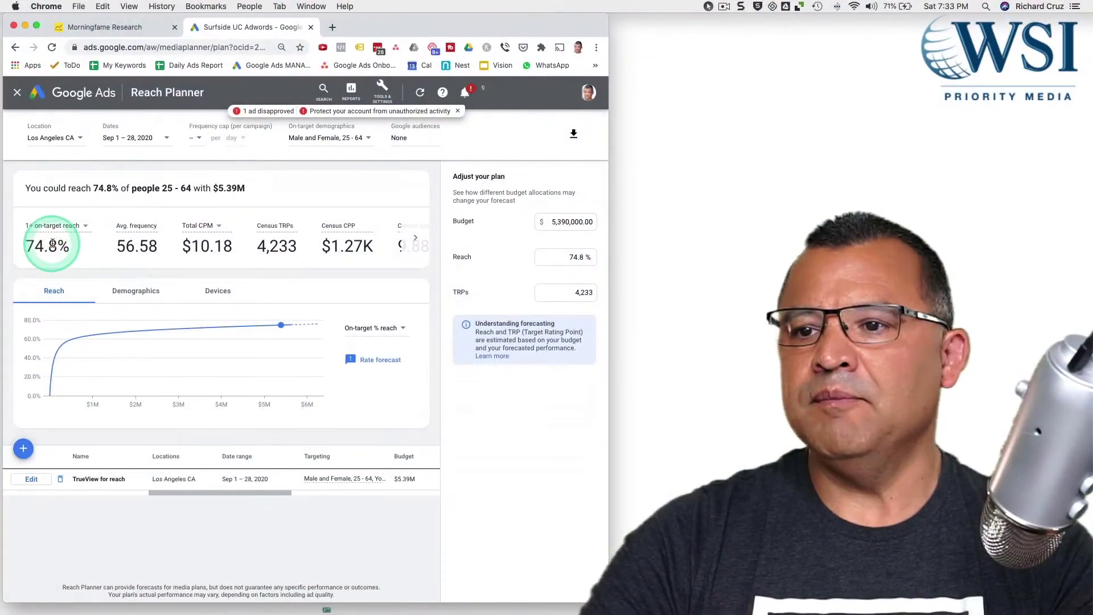
Step: Open the reach metric dropdown listing the 1+ through 10+ on-target reach options
left_click(76, 227)
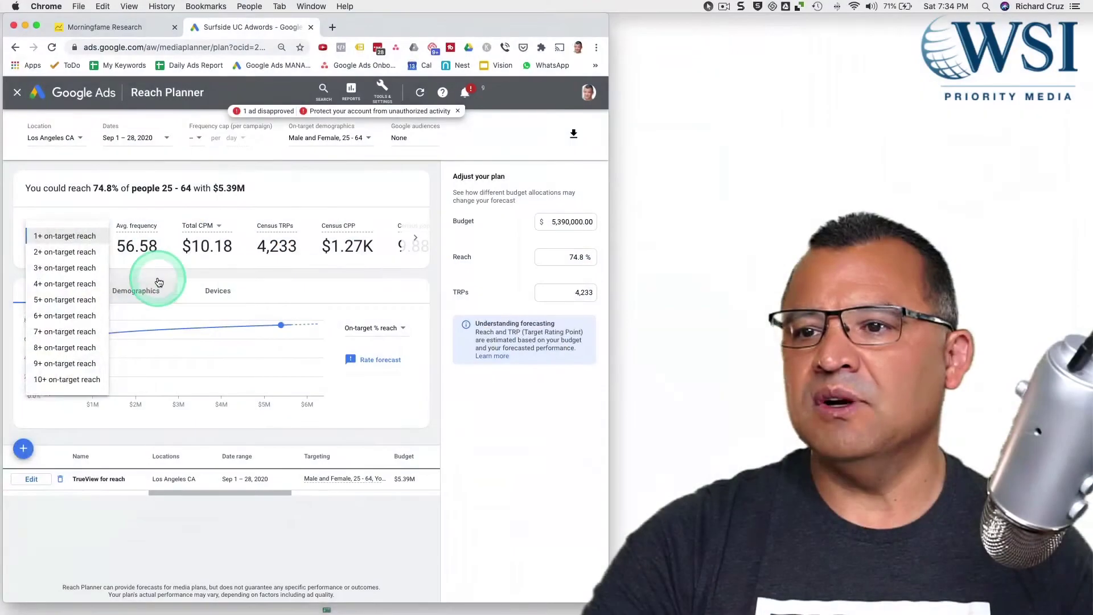
Step: Show the age-by-gender Demographics bar chart for 1+ on-target reach
left_click(154, 287)
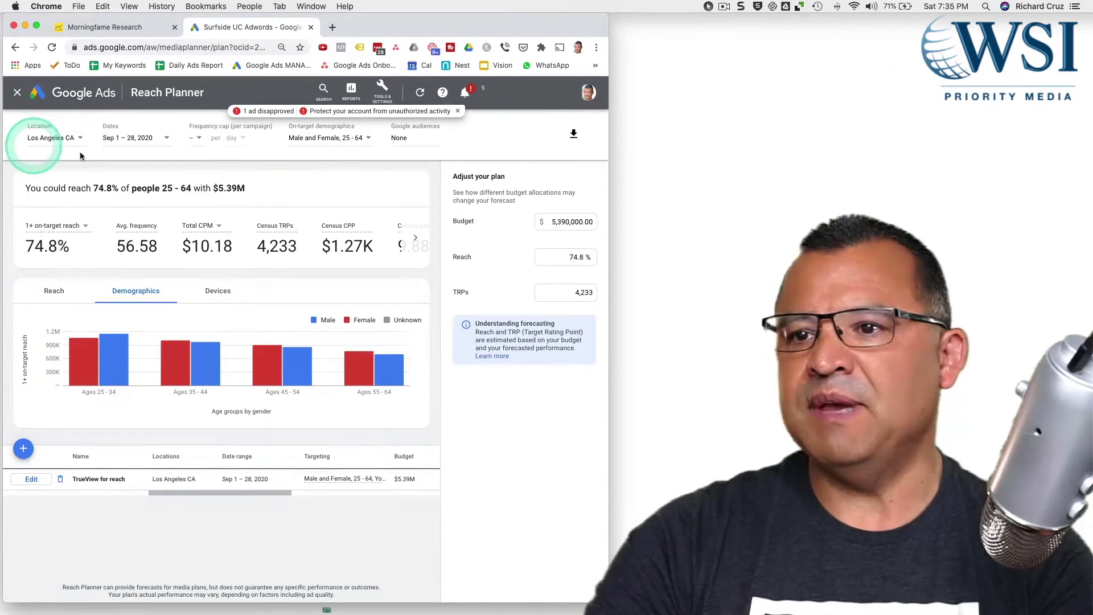
Step: Open the CPM metric dropdown showing Total CPM and On-target CPM options
left_click(210, 229)
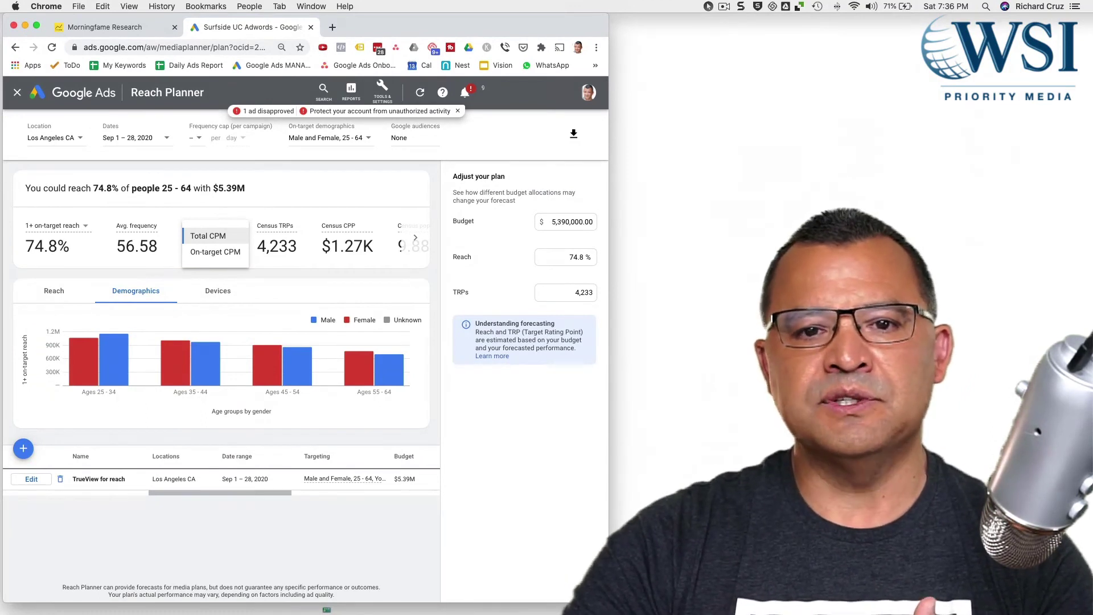
Step: Review the Devices split (Mobile 55.3%, CTV/TV 18.8%, Desktop 15.6%, Tablet 10.3%), then return to Reach
left_click(55, 293)
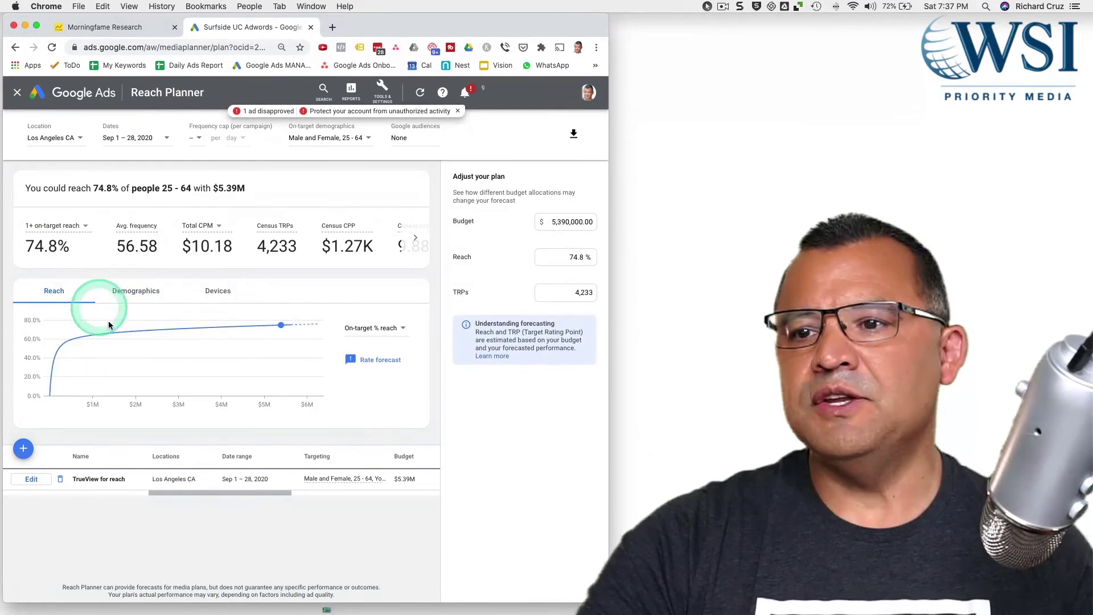
left_click(127, 292)
left_click(213, 291)
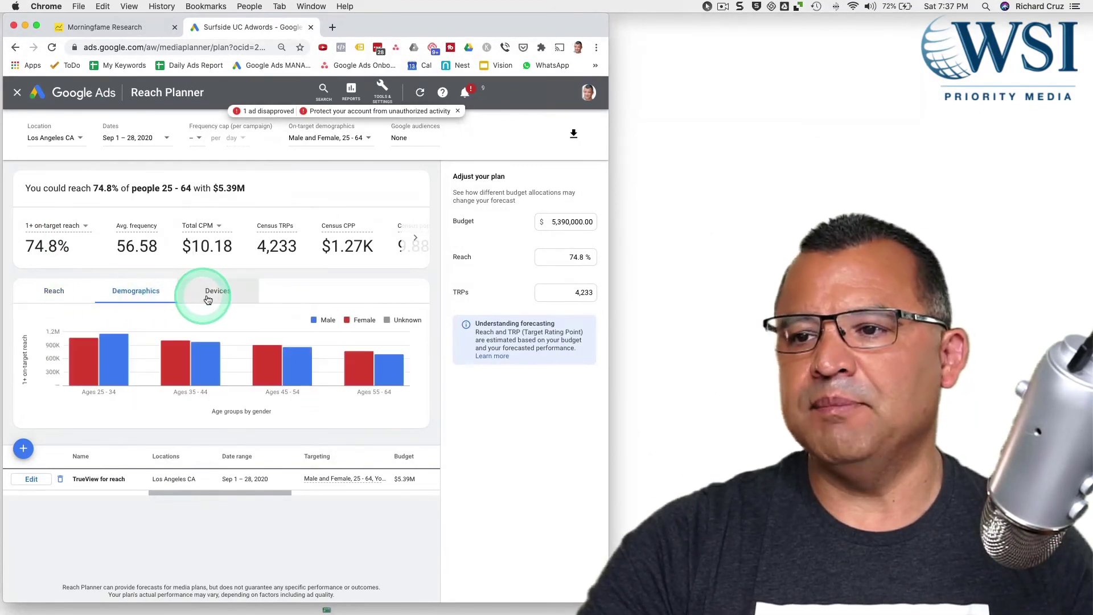
left_click(54, 291)
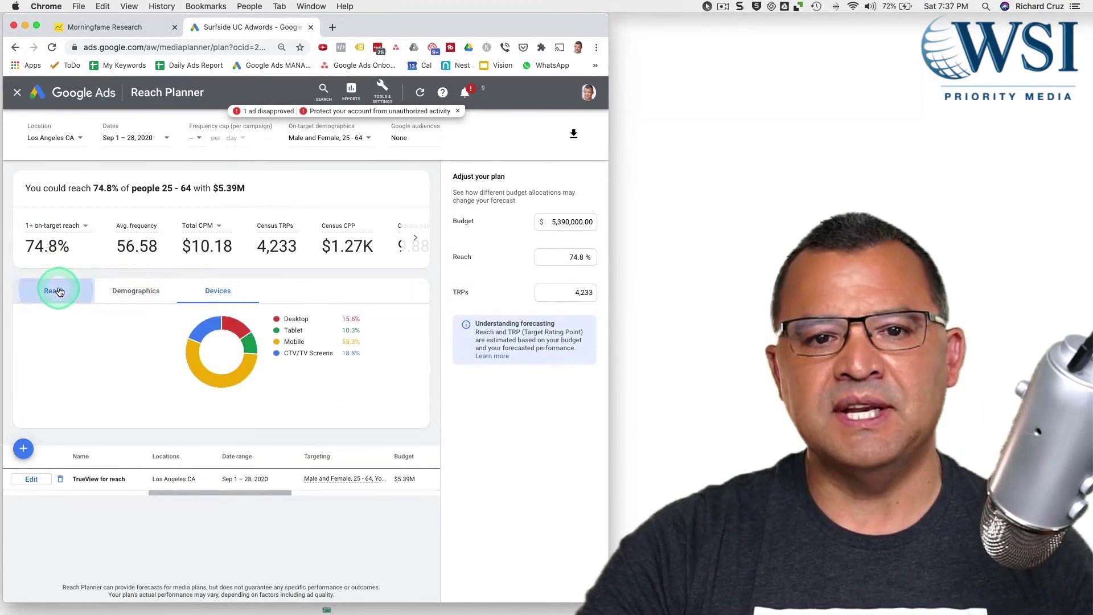